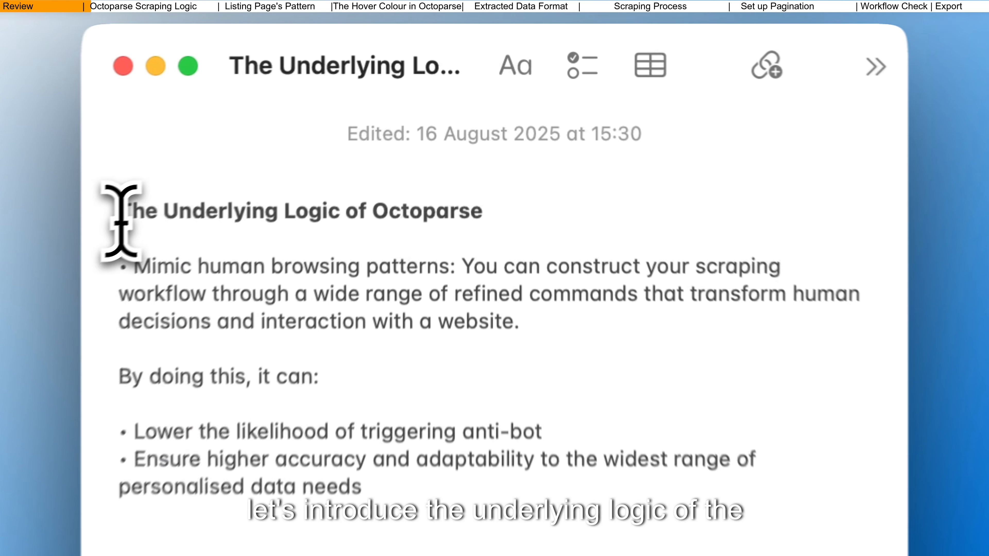
left_click_drag(298, 121, 455, 121)
left_click_drag(463, 224, 499, 214)
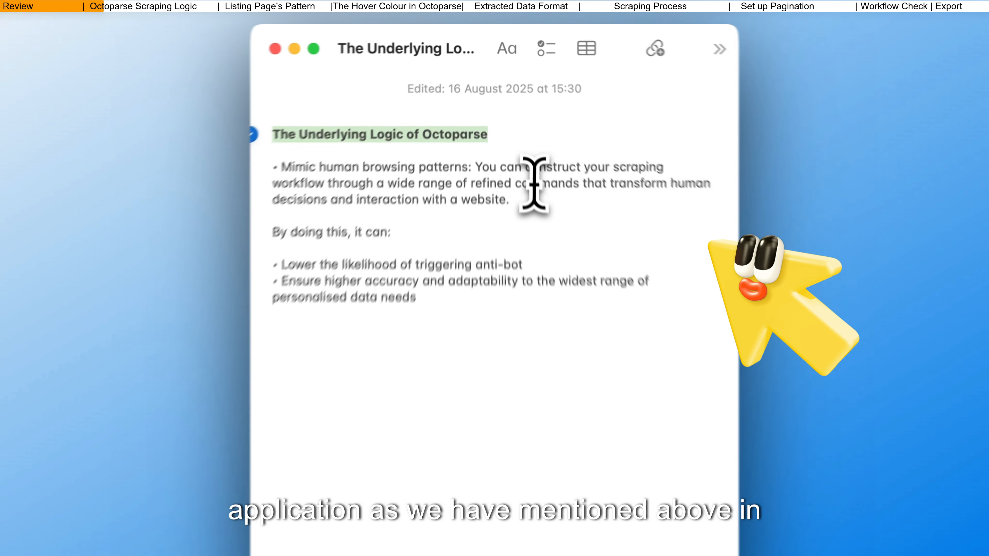
left_click(539, 197)
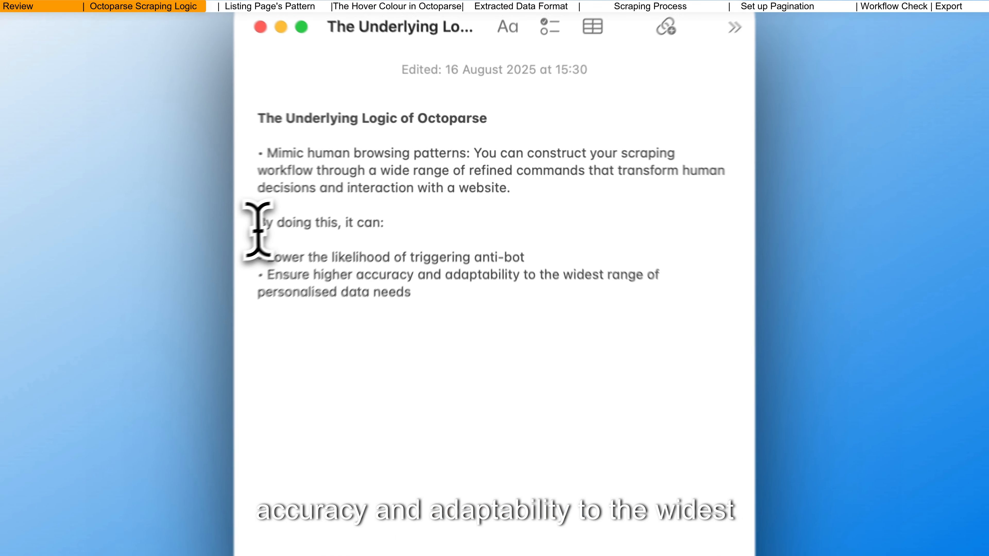
left_click_drag(235, 233, 313, 236)
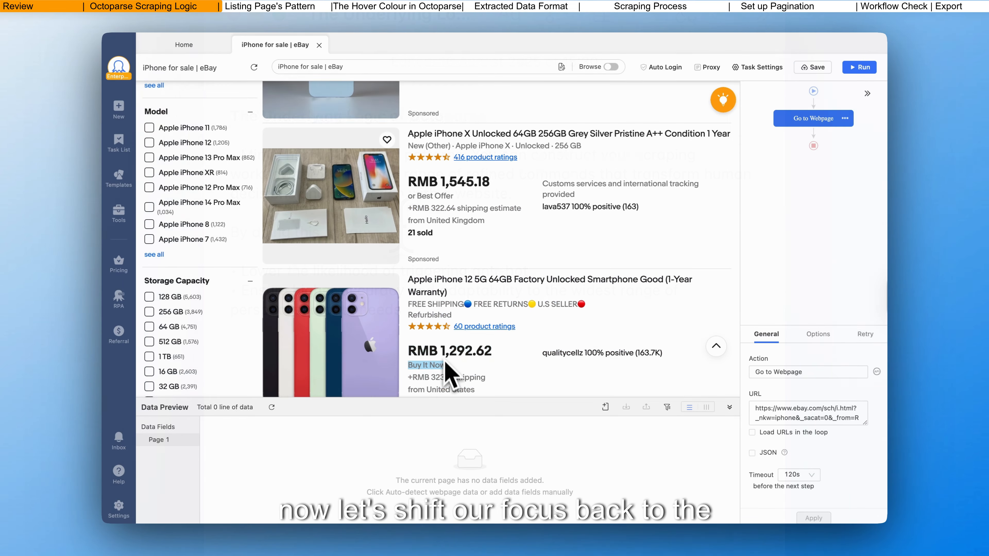
Step: Switch to Octoparse and examine how the iPhone listings repeat down the eBay results page
scroll(448, 376, "down", 5)
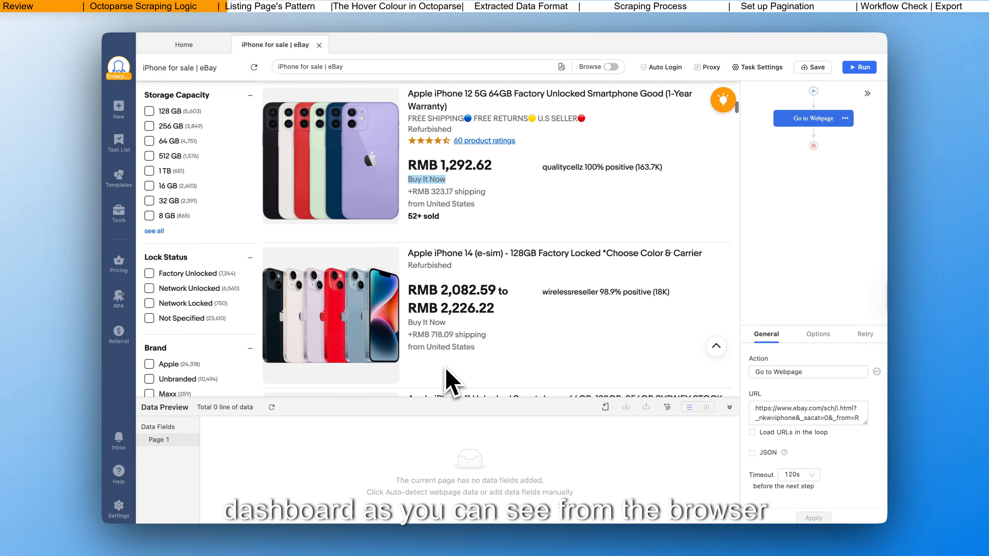
scroll(449, 379, "down", 20)
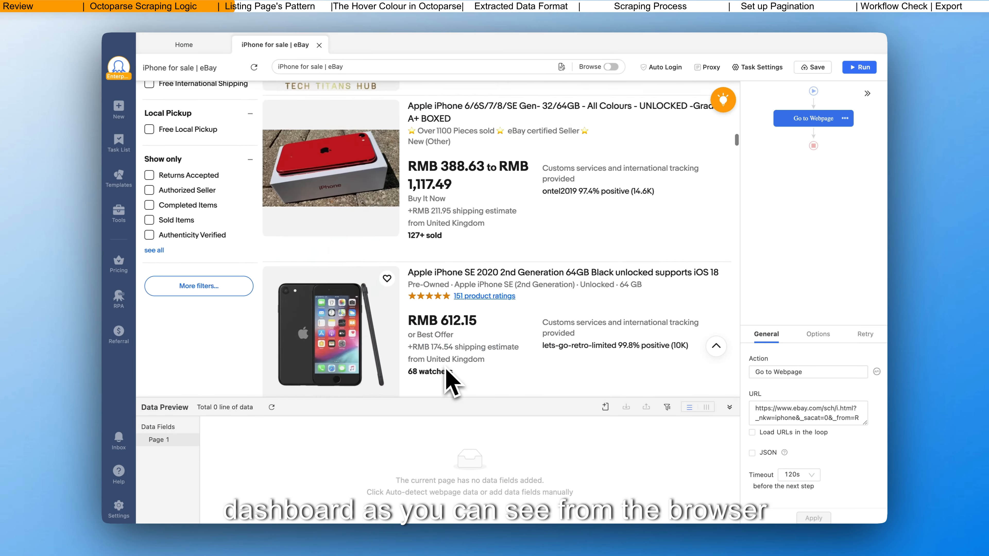
scroll(446, 370, "down", 20)
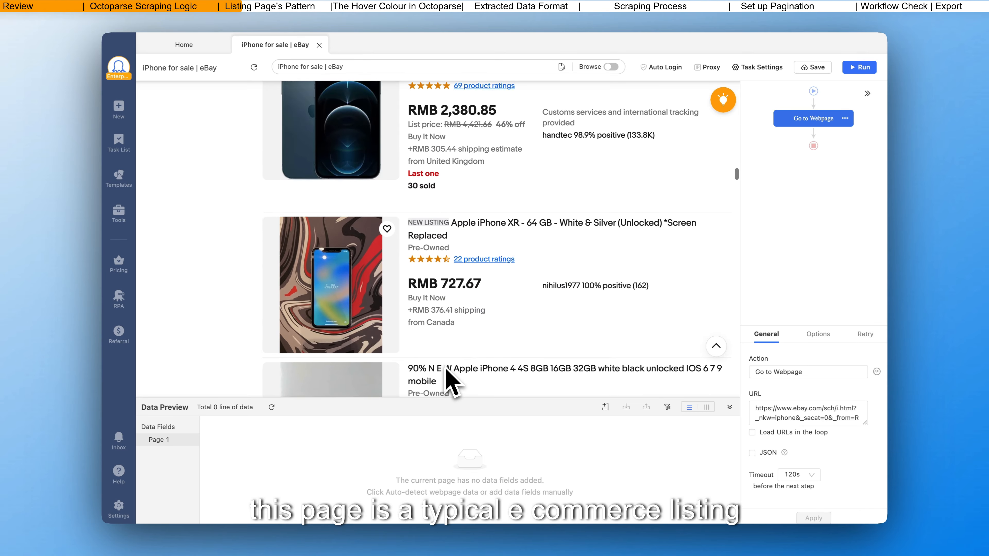
scroll(451, 380, "down", 7)
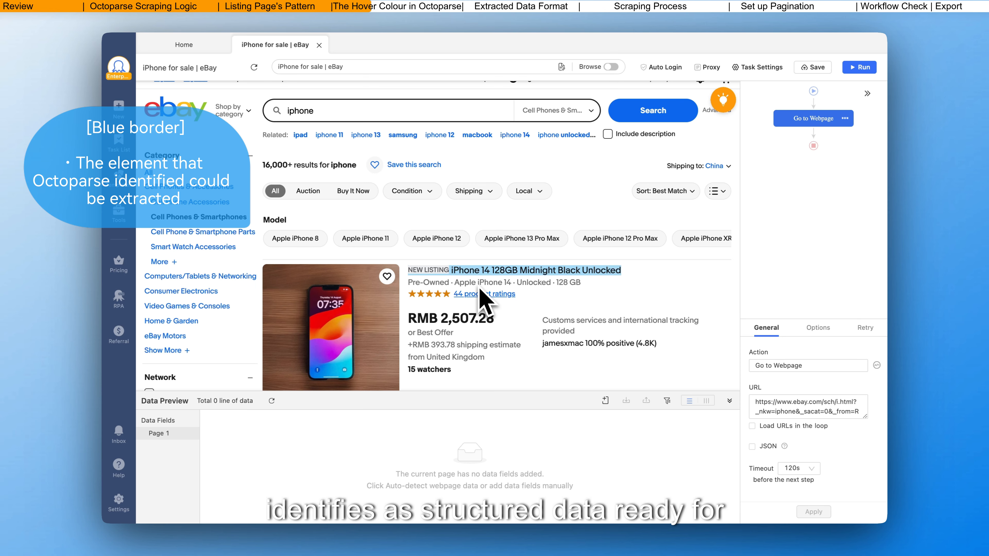
Step: Select the first product title, move the Tips pane aside, and examine the similar titles marked in the other listings and the data extraction help
scroll(483, 288, "down", 5)
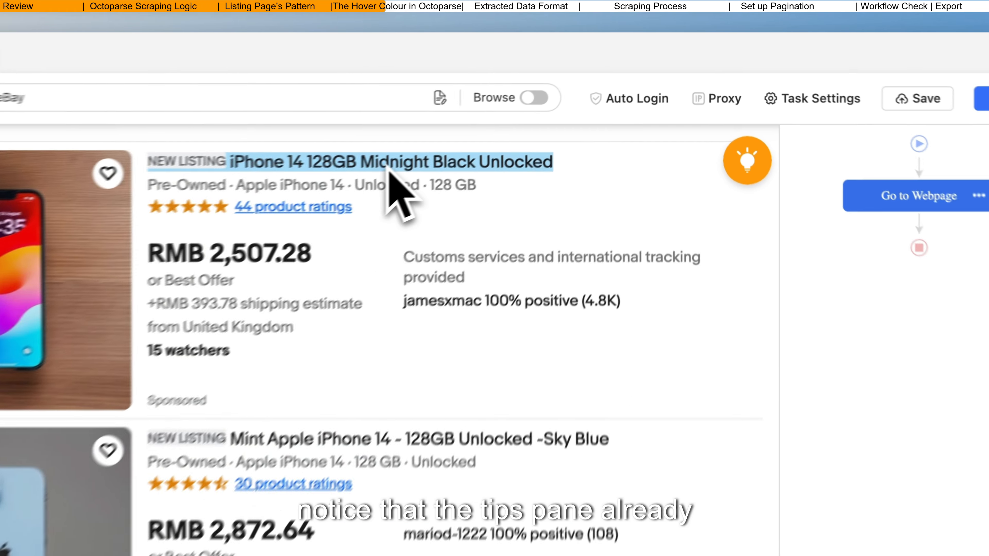
left_click(533, 102)
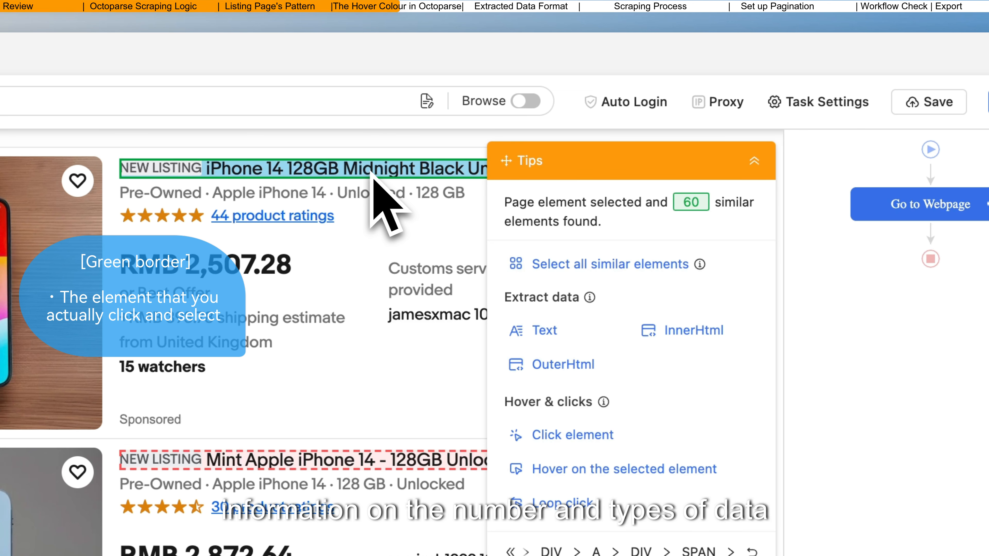
left_click_drag(547, 163, 685, 142)
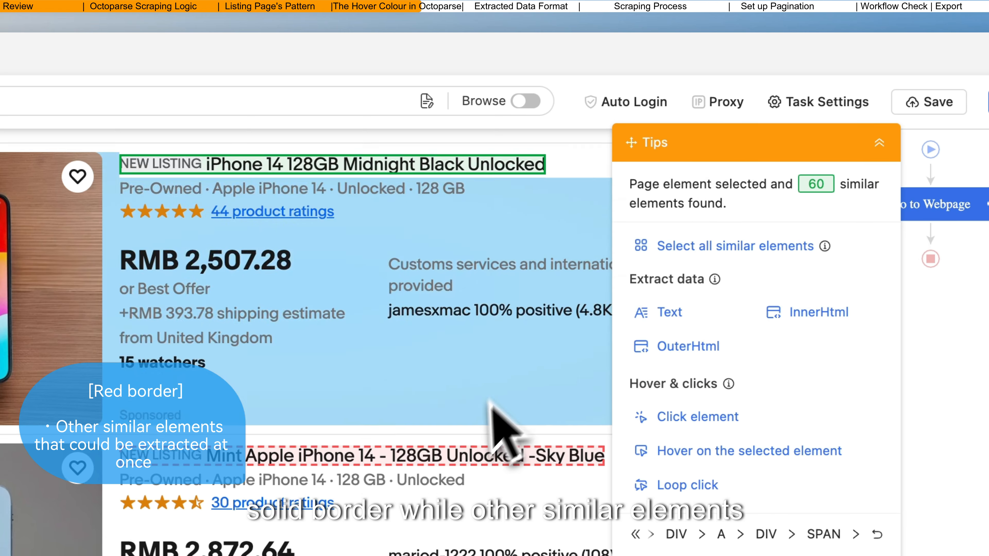
scroll(492, 421, "down", 15)
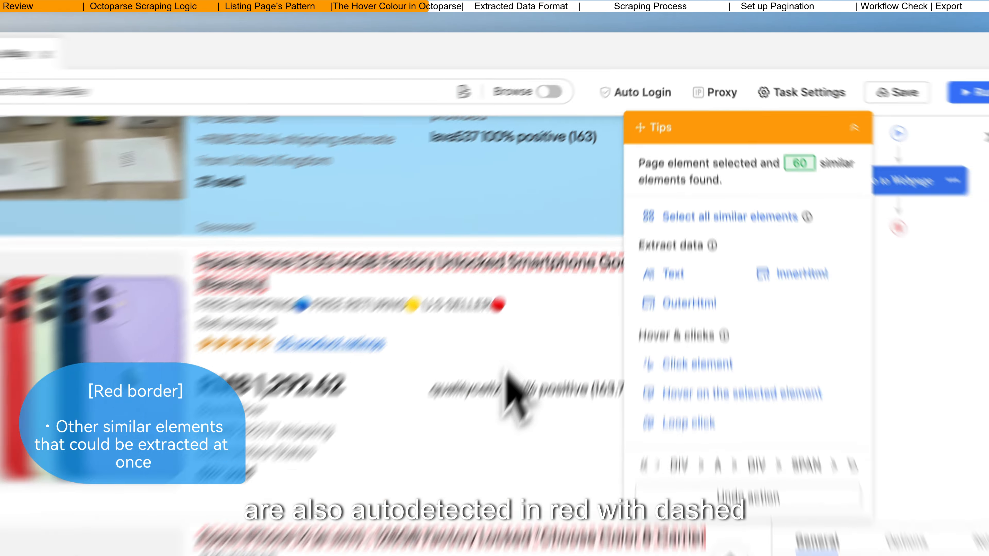
scroll(514, 393, "down", 8)
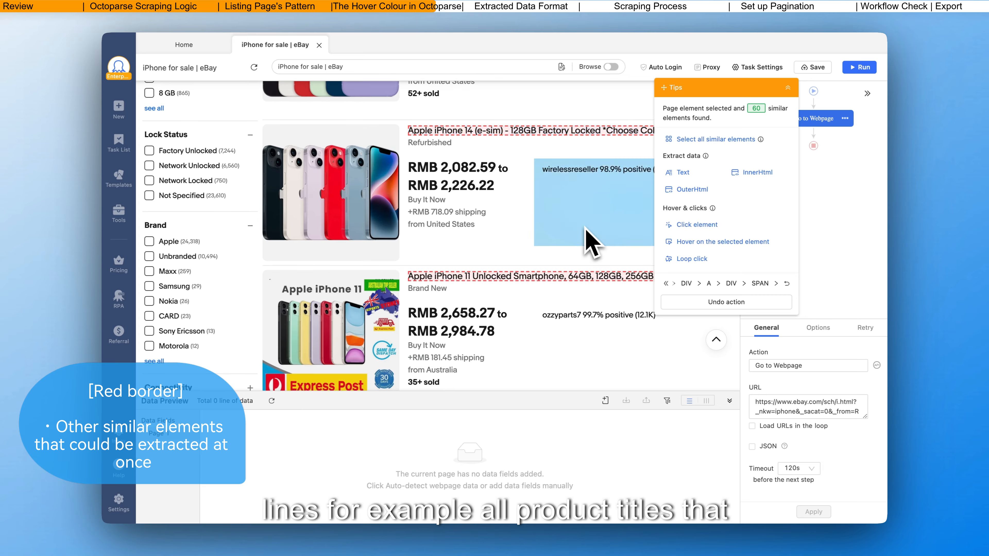
scroll(586, 230, "down", 5)
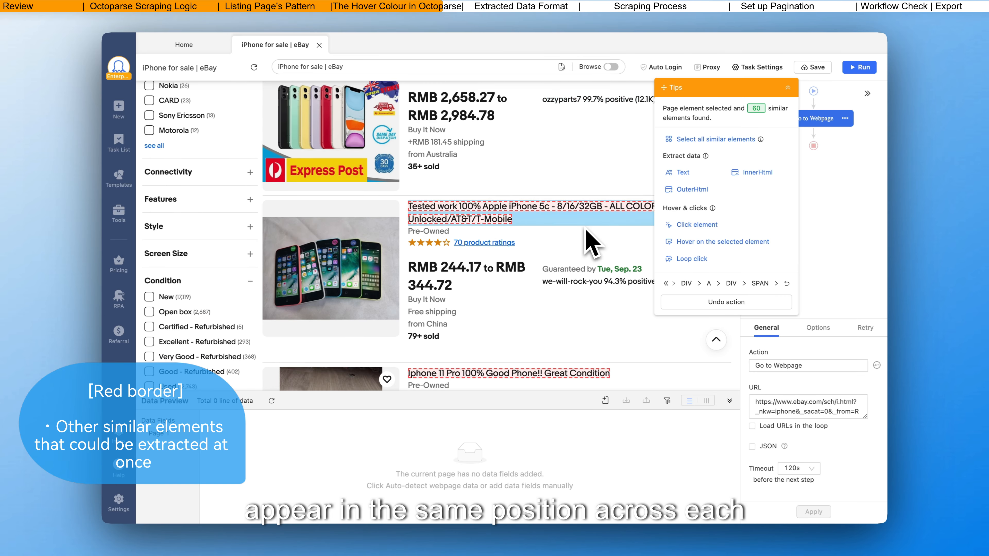
scroll(590, 242, "up", 15)
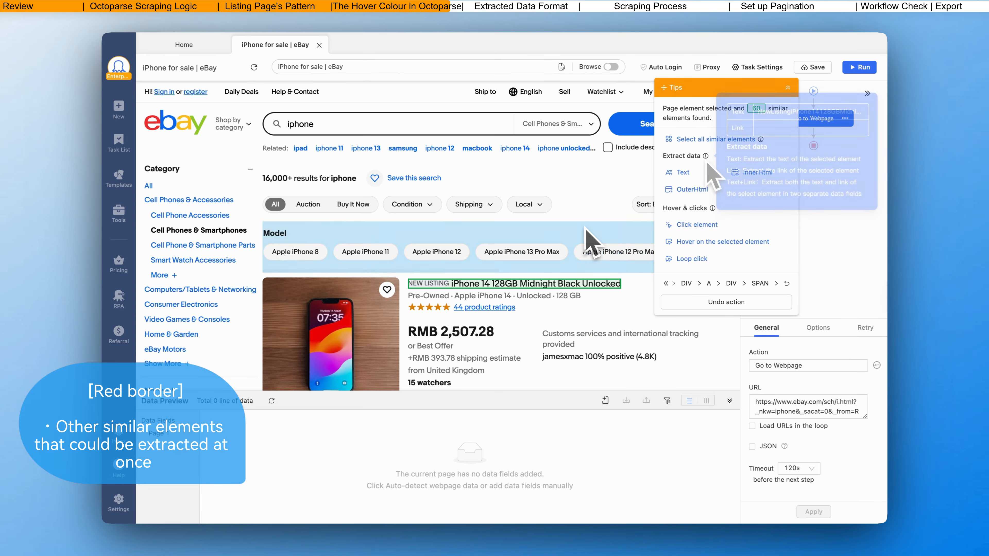
mouse_move(706, 157)
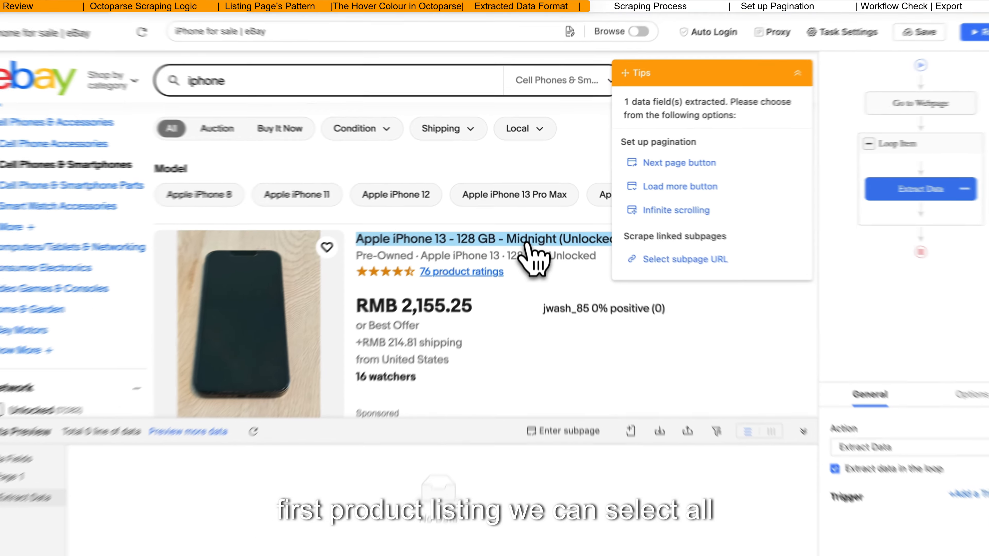
Step: Extract the text of all product titles similar to the first listing's title and rename the field to "name"
left_click(531, 218)
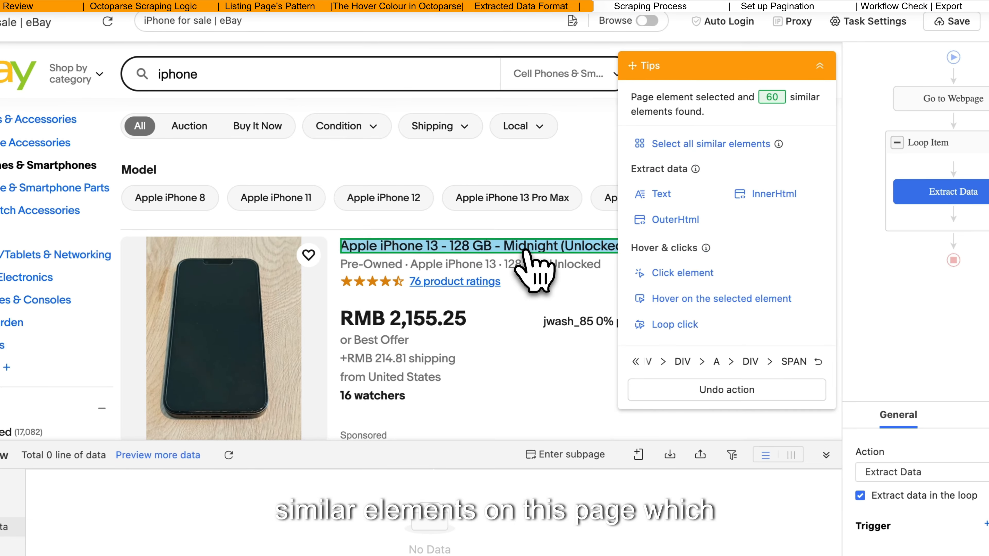
scroll(530, 265, "down", 10)
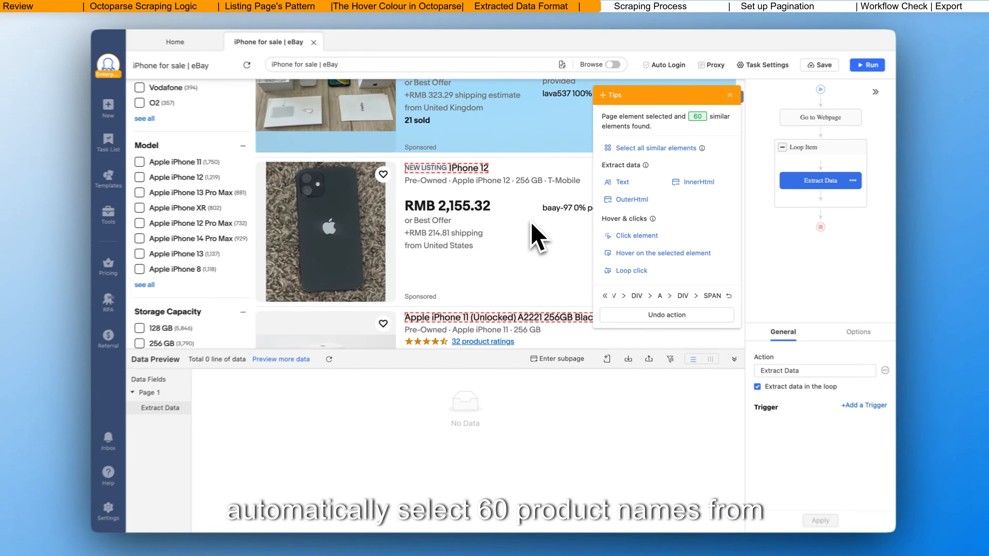
scroll(535, 238, "down", 10)
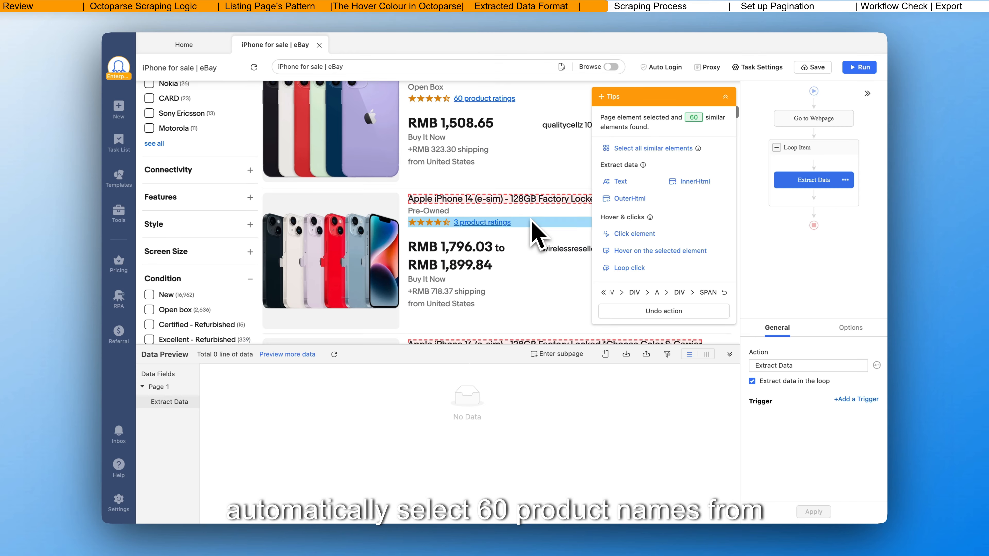
left_click(651, 148)
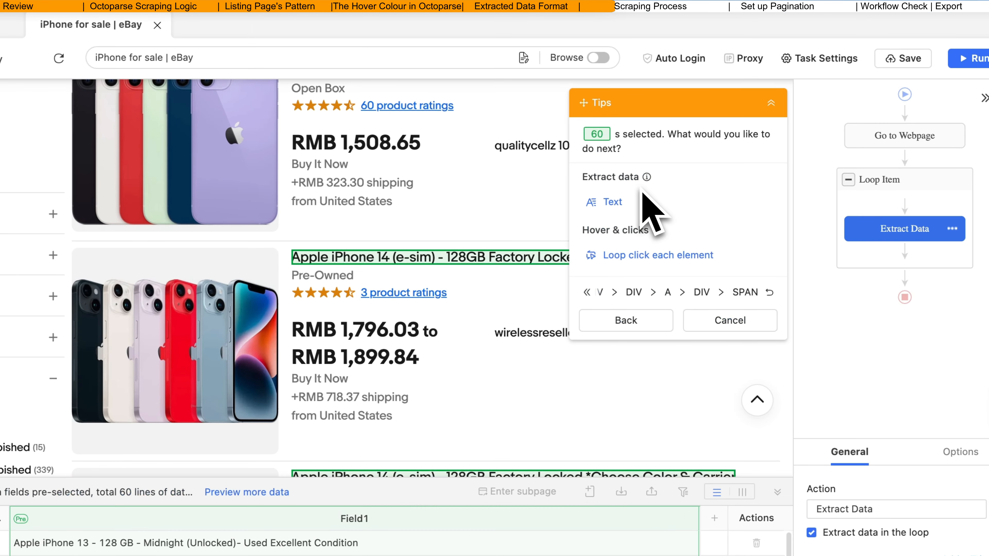
left_click(619, 203)
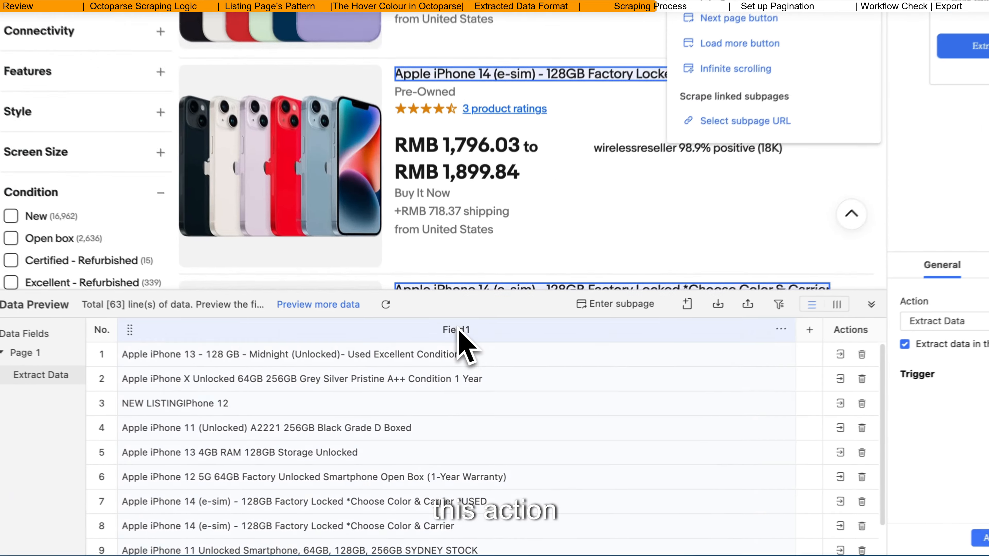
double_click(451, 372)
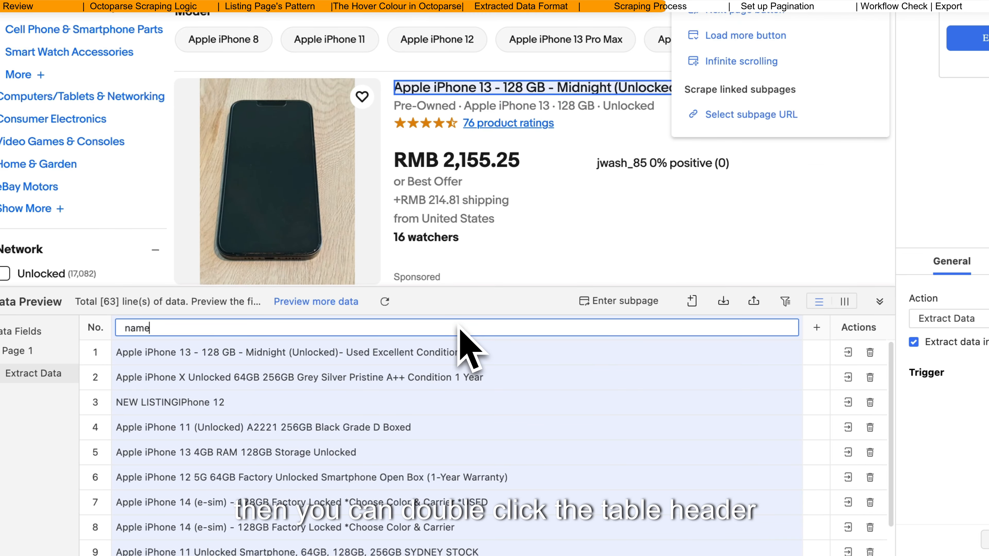
key("Return")
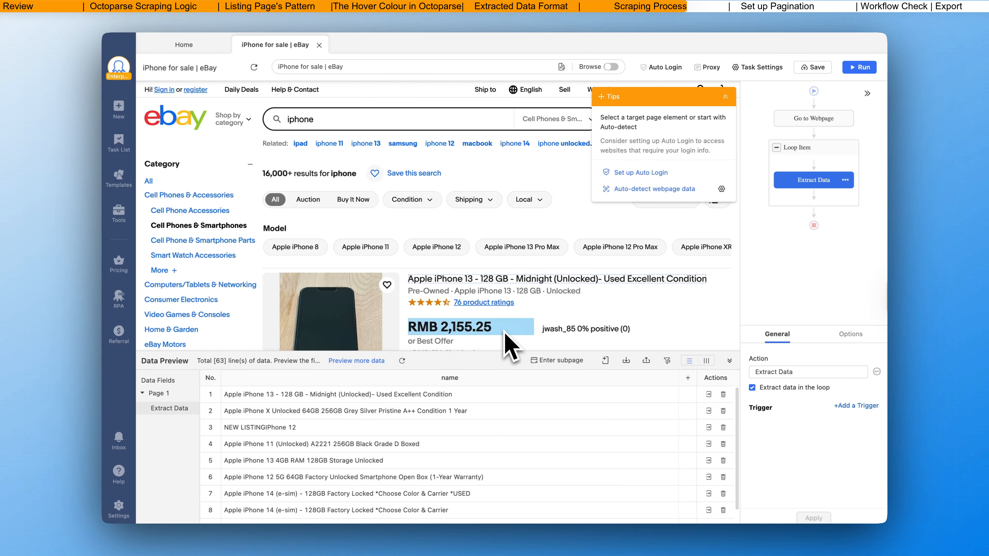
Step: Extract the image URLs of all product images similar to the first listing's and rename the field to "img_url"
scroll(506, 343, "down", 3)
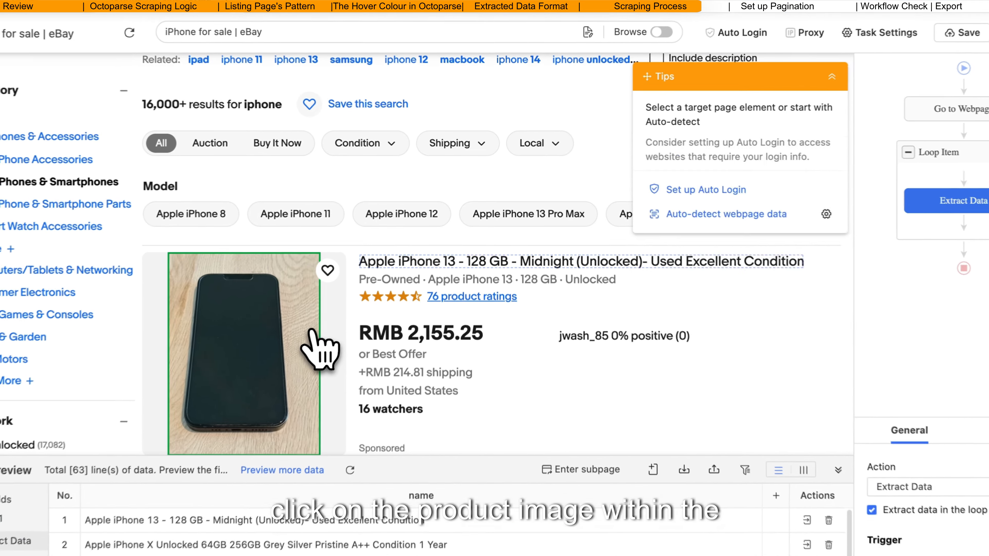
left_click(376, 269)
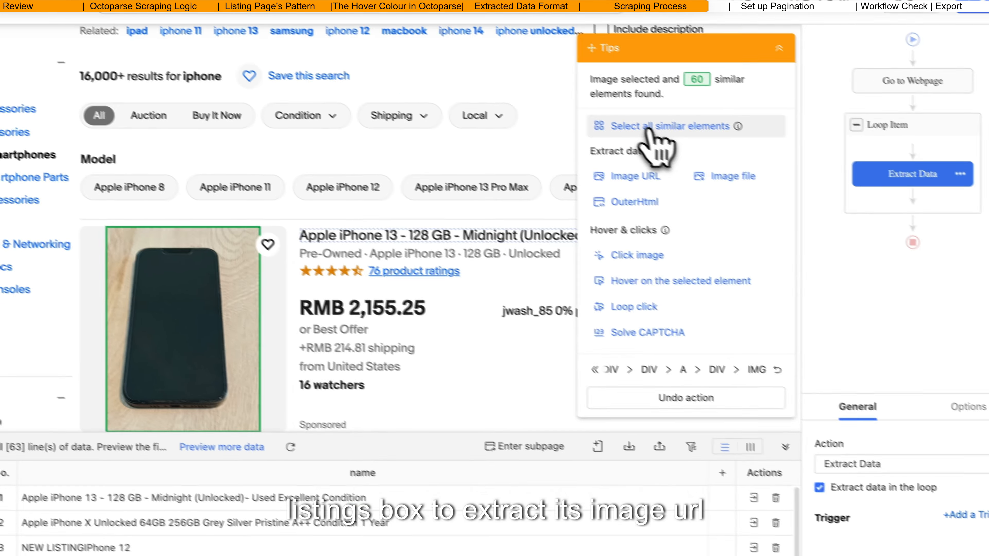
left_click(701, 155)
left_click(697, 175)
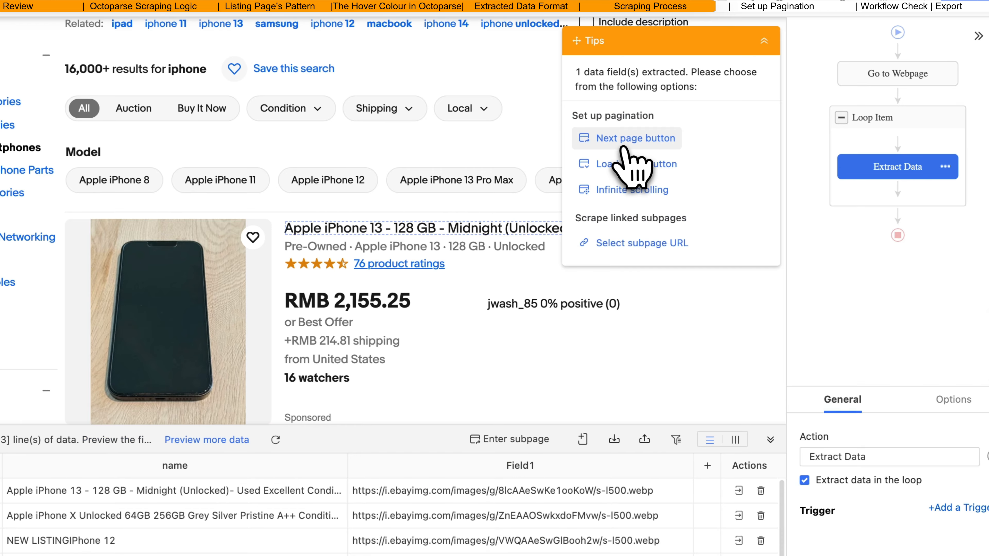
double_click(541, 467)
type("img_url")
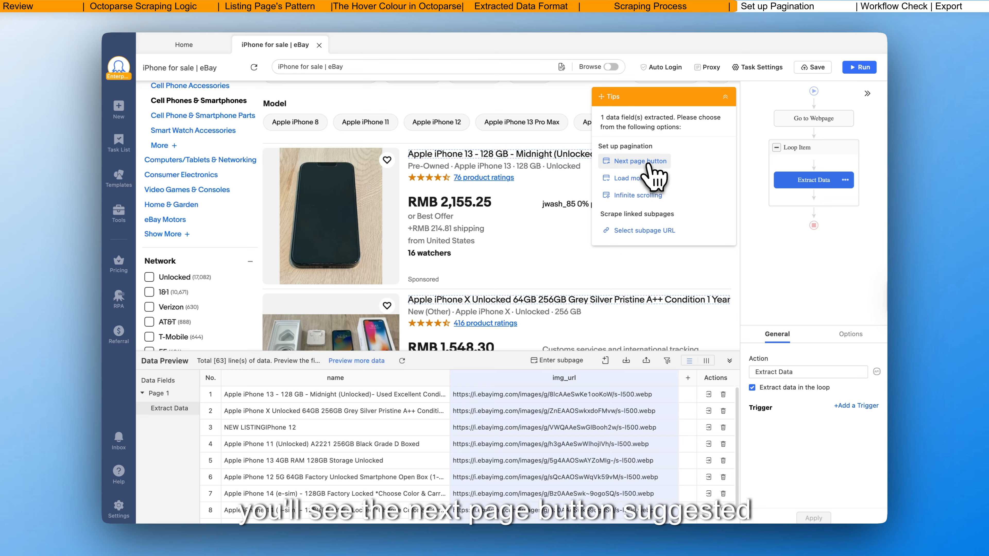
Step: Set up next-page-button pagination using the forward arrow beside the results page numbers, keeping the 3s AJAX timeout
left_click(648, 163)
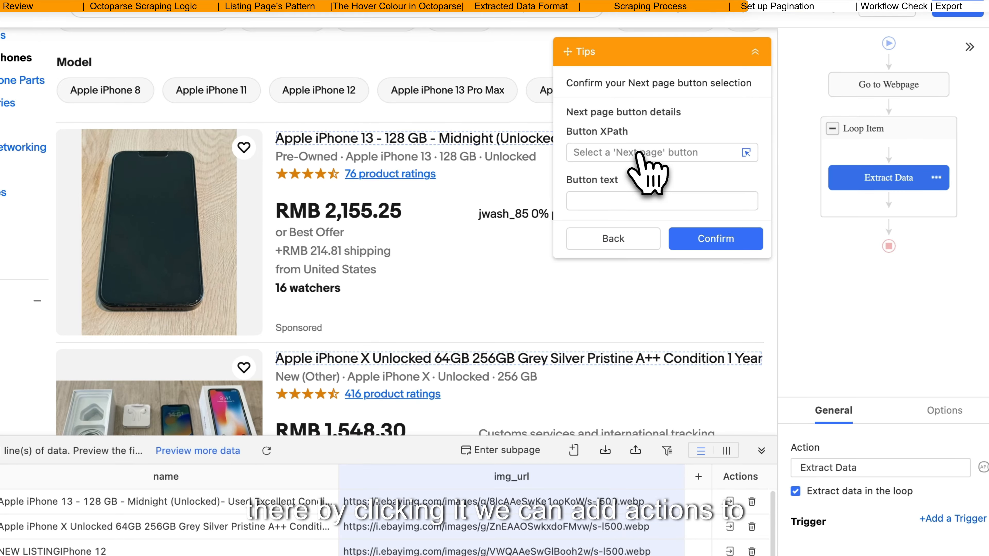
scroll(586, 386, "down", 15)
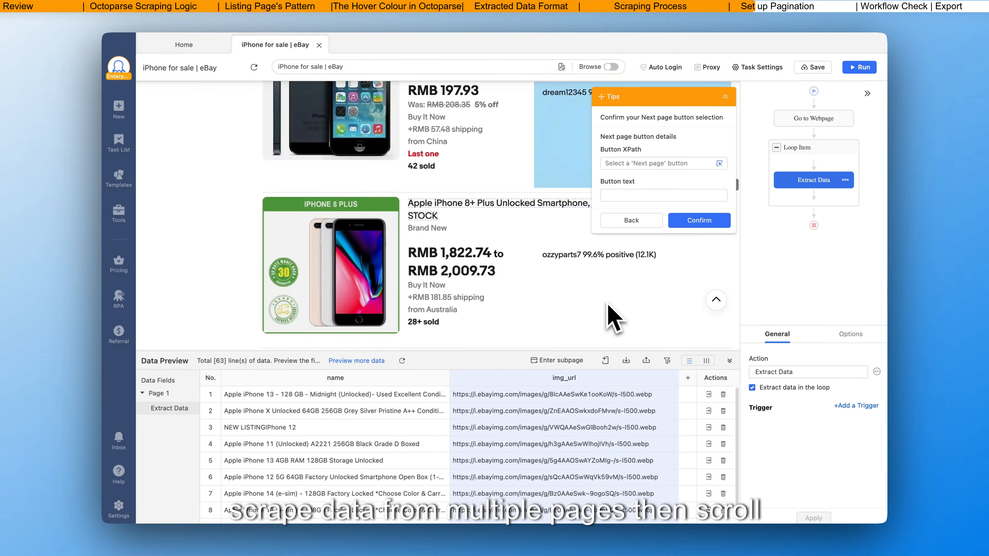
scroll(609, 307, "down", 20)
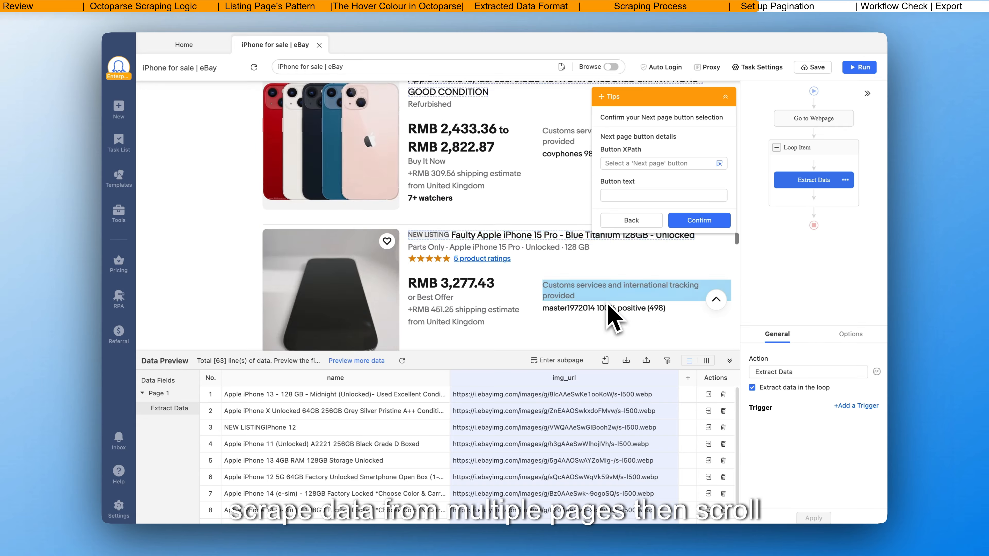
scroll(614, 317, "down", 20)
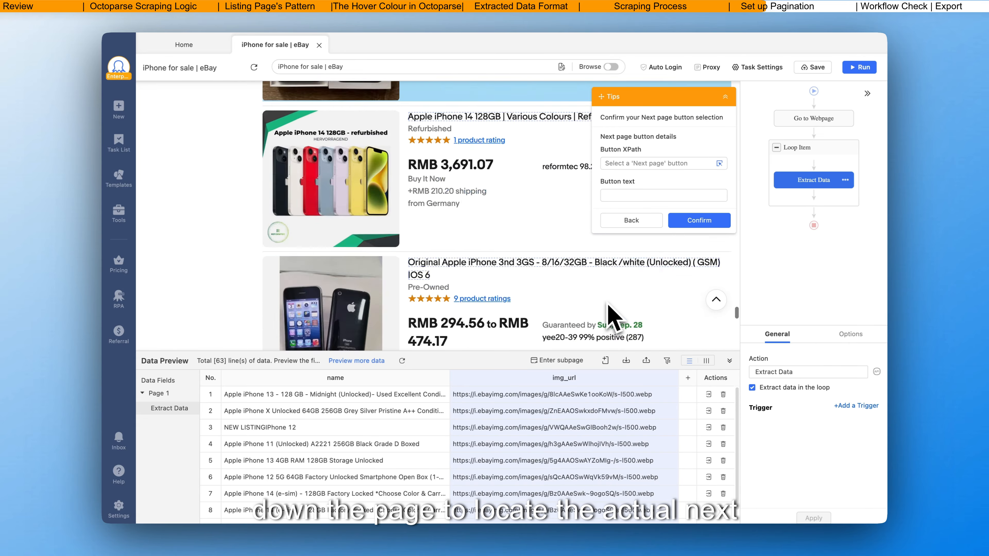
scroll(607, 316, "up", 10)
scroll(607, 316, "down", 1)
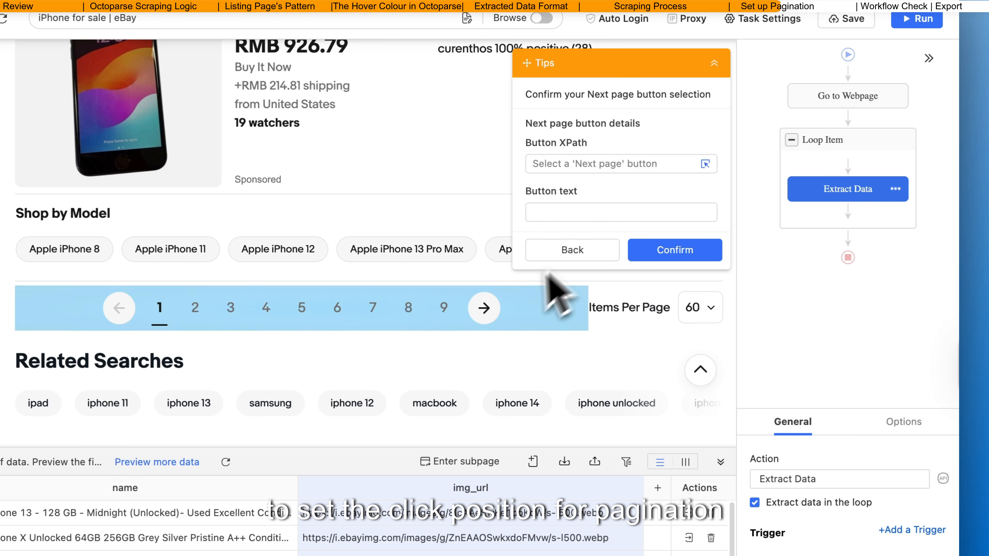
left_click(487, 310)
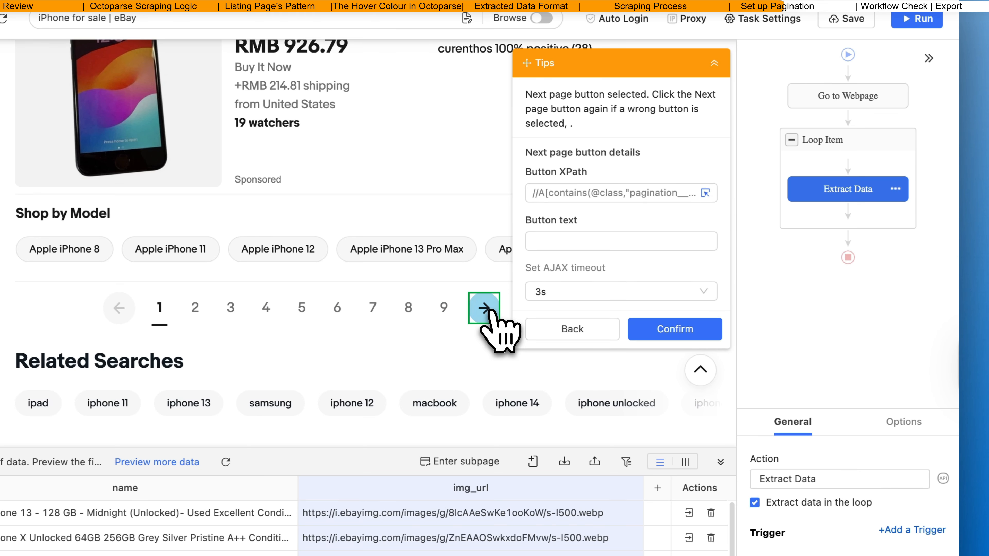
left_click(671, 331)
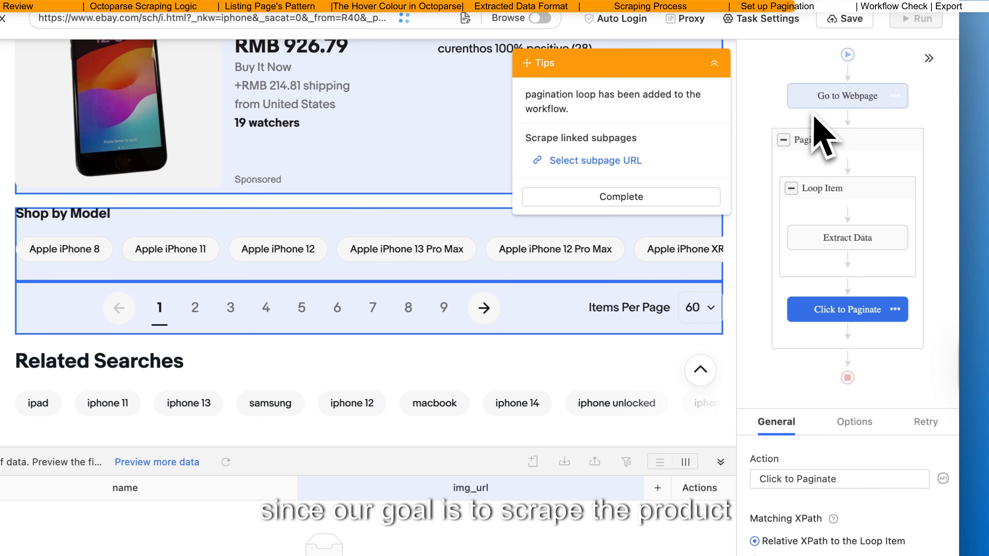
Step: Set the Pagination loop to exit after 2 repeats and apply the change
left_click(822, 148)
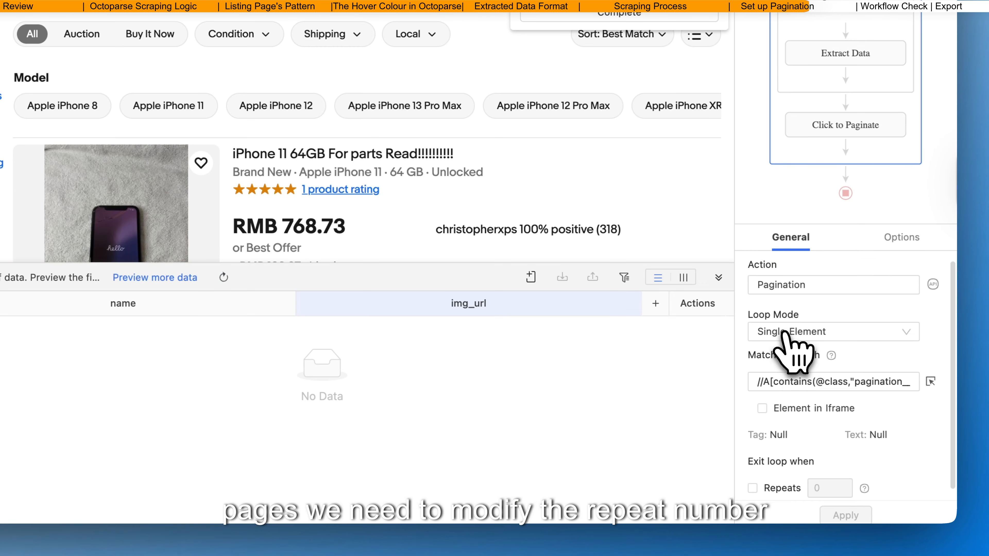
scroll(783, 332, "down", 1)
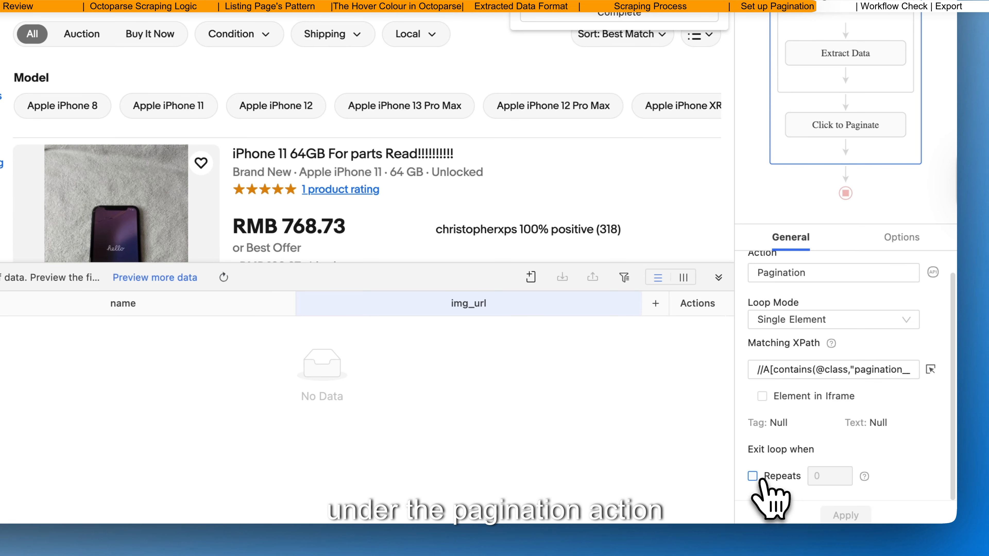
left_click(823, 472)
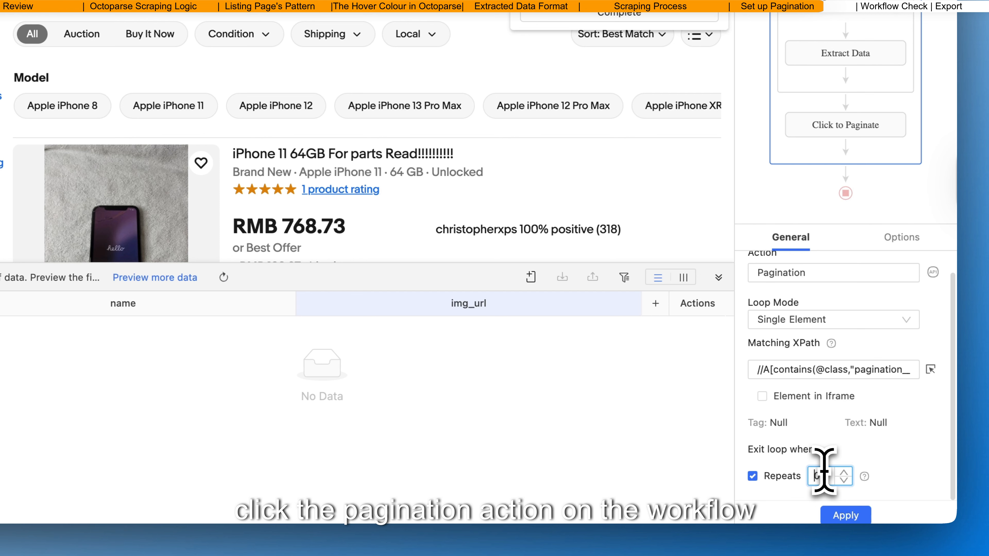
key("BackSpace")
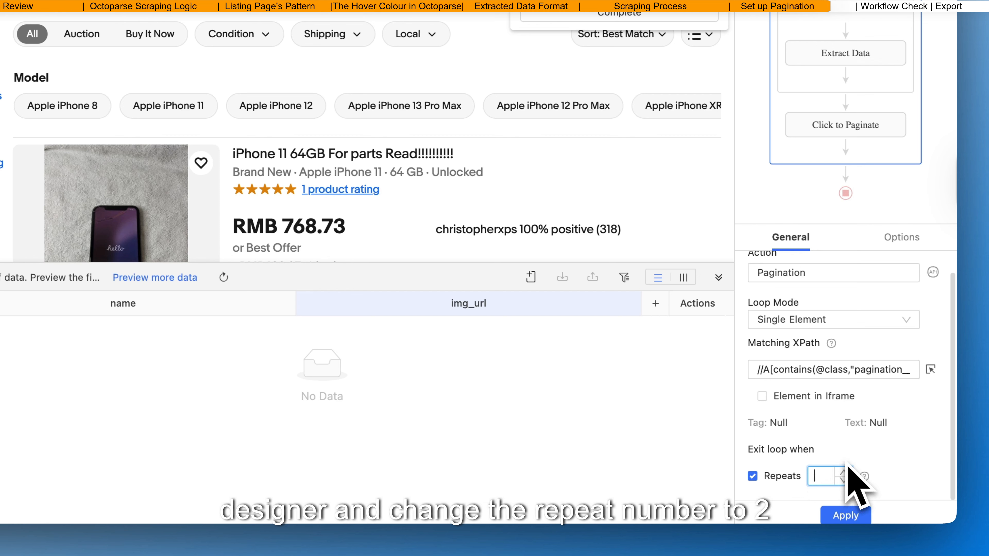
left_click(856, 514)
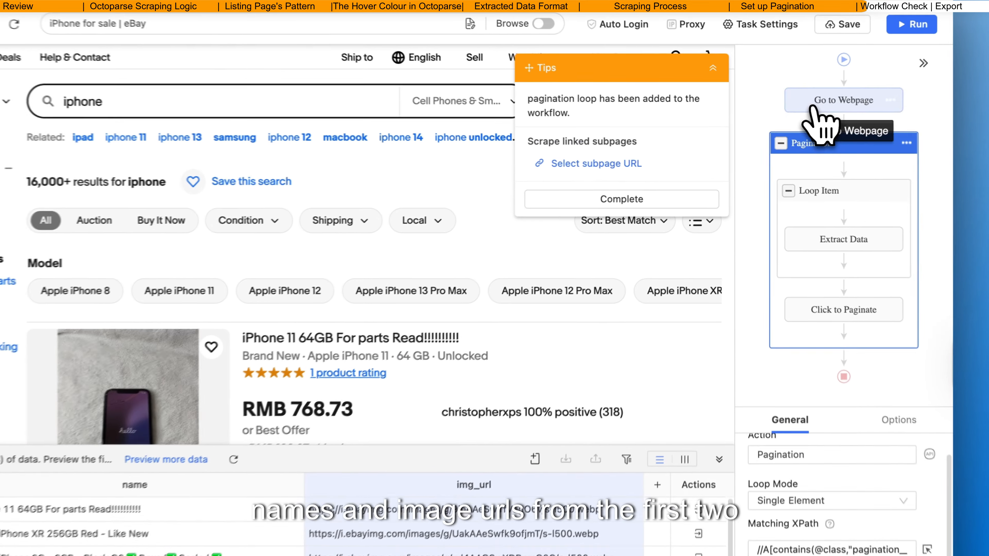
Step: Examine the workflow's actions in order: Go to Webpage, Pagination, Loop Item, Extract Data and Click to Paginate
left_click(794, 125)
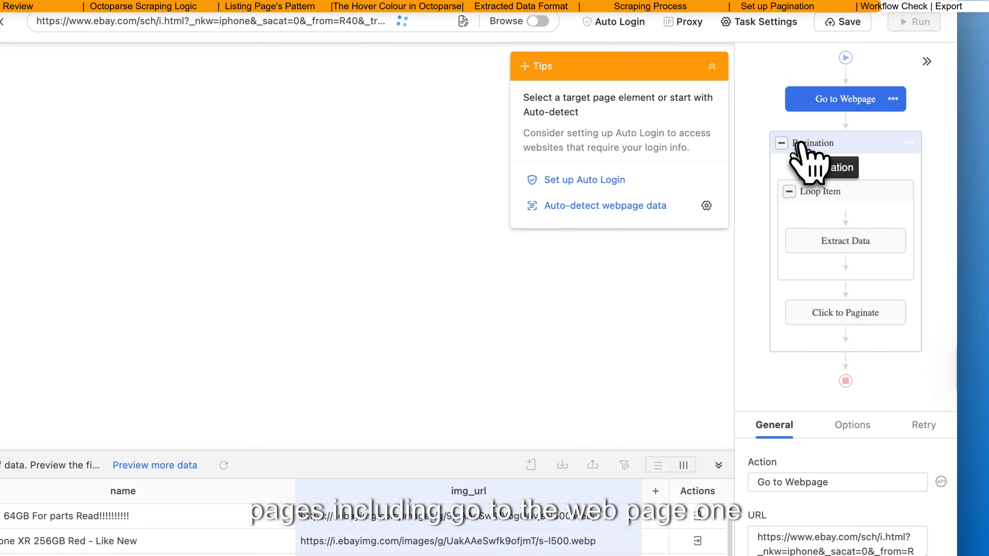
left_click(805, 151)
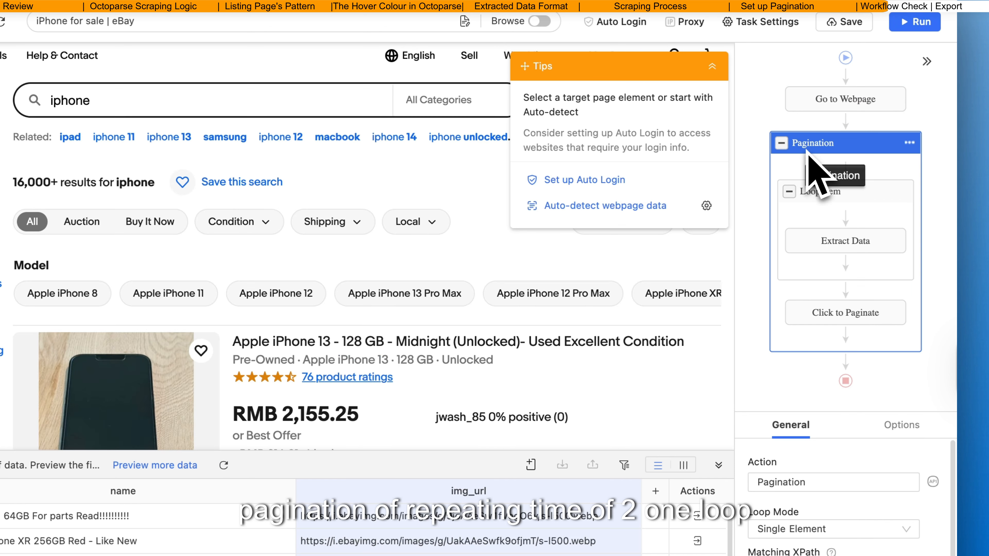
left_click(811, 193)
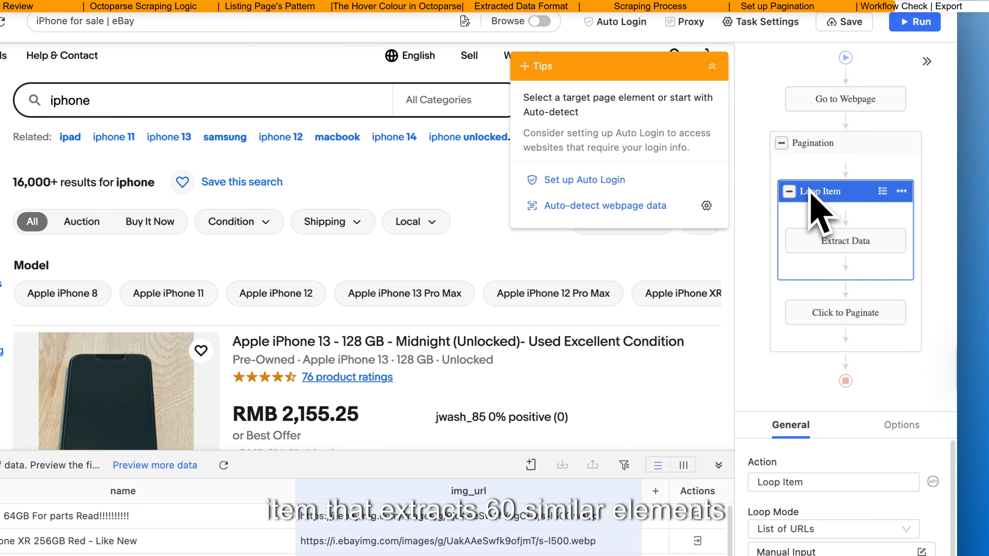
left_click(814, 238)
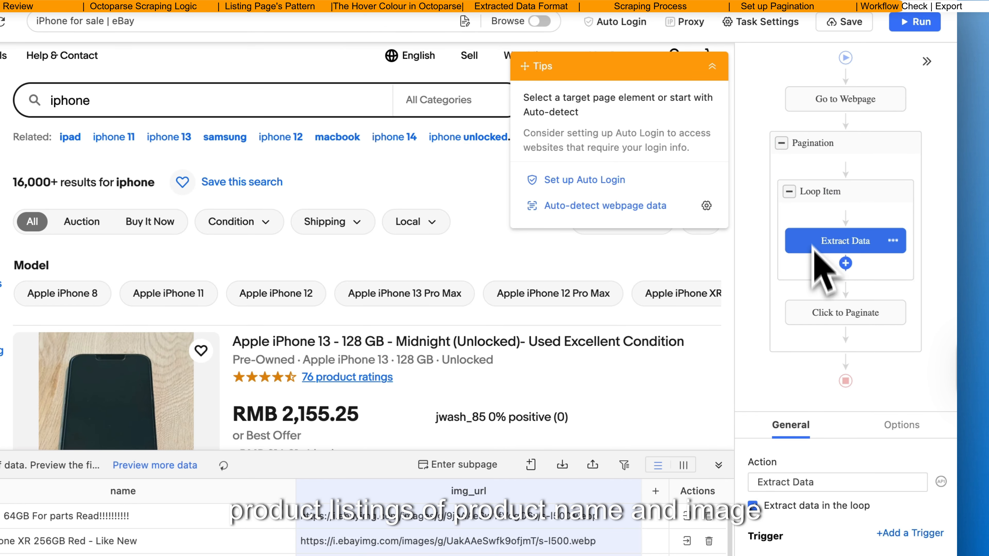
left_click(819, 311)
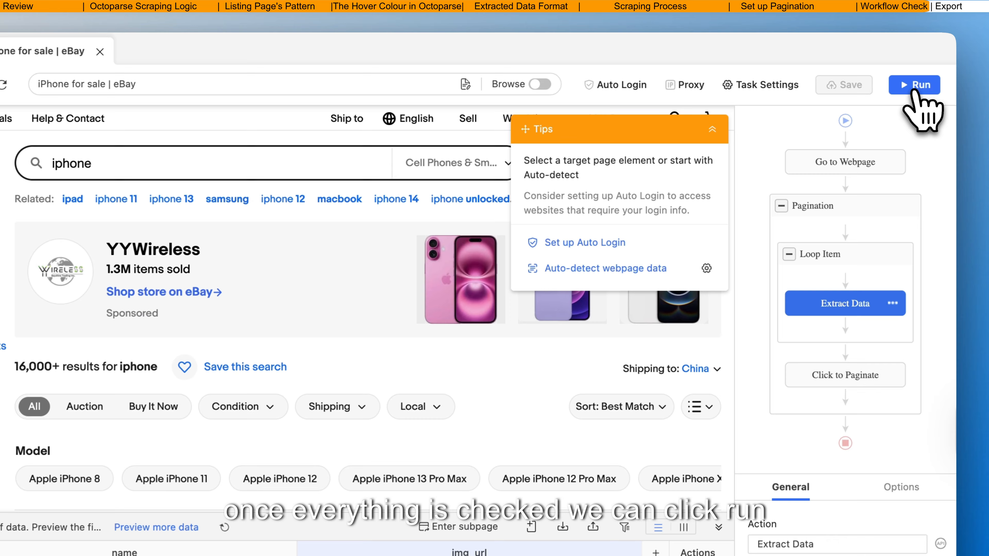
Step: Run the scraping task on the local device in Standard Mode
left_click(915, 94)
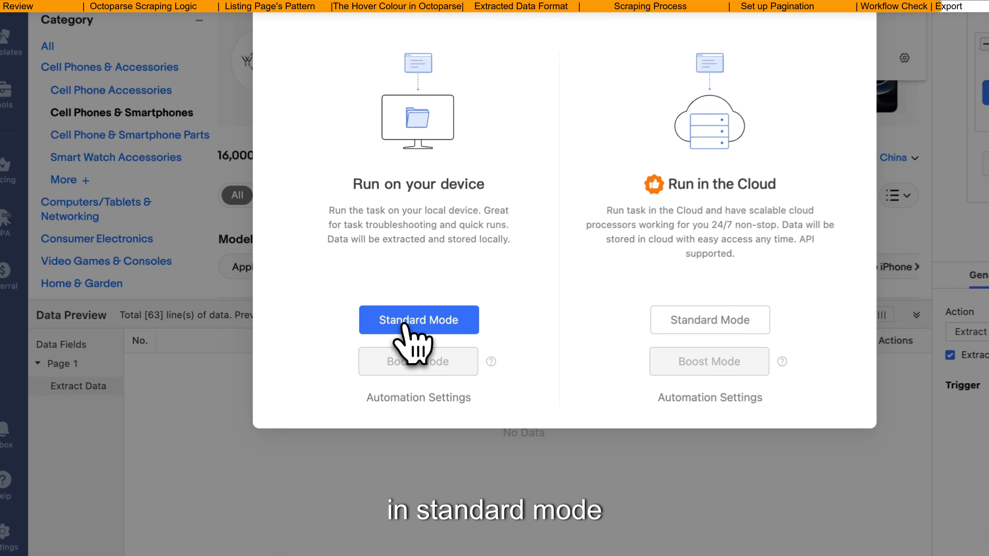
left_click(392, 366)
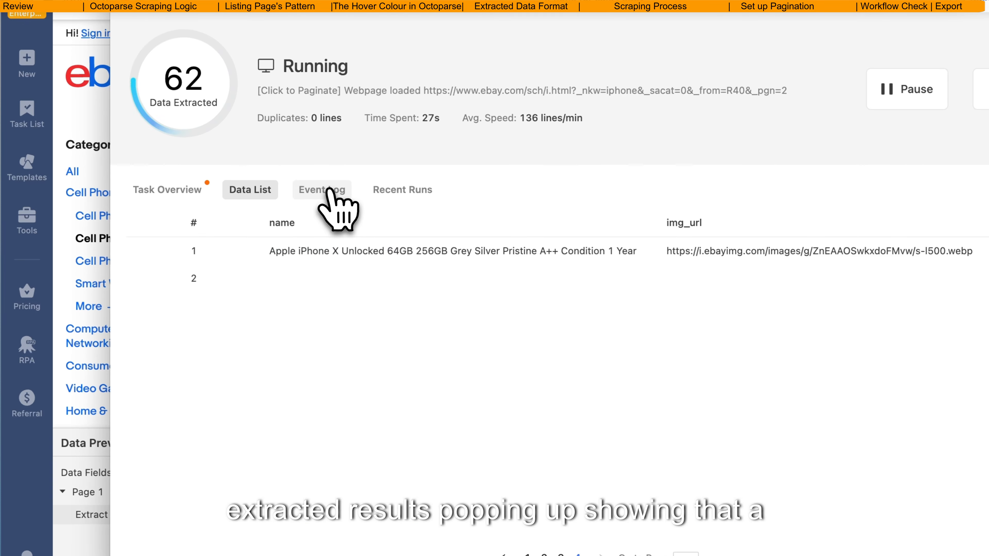
Step: Examine the running task's event log and return to its list of extracted data
left_click(316, 194)
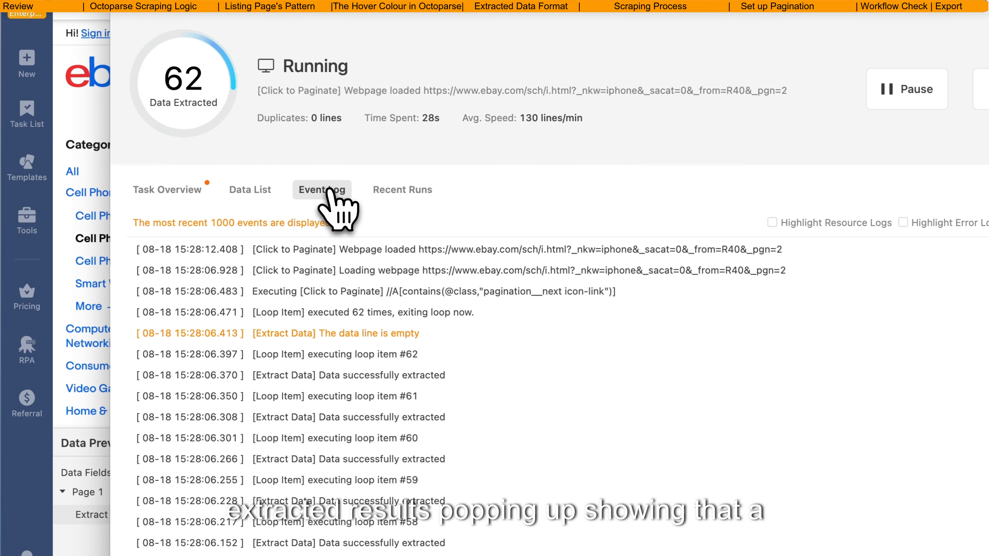
scroll(403, 331, "down", 10)
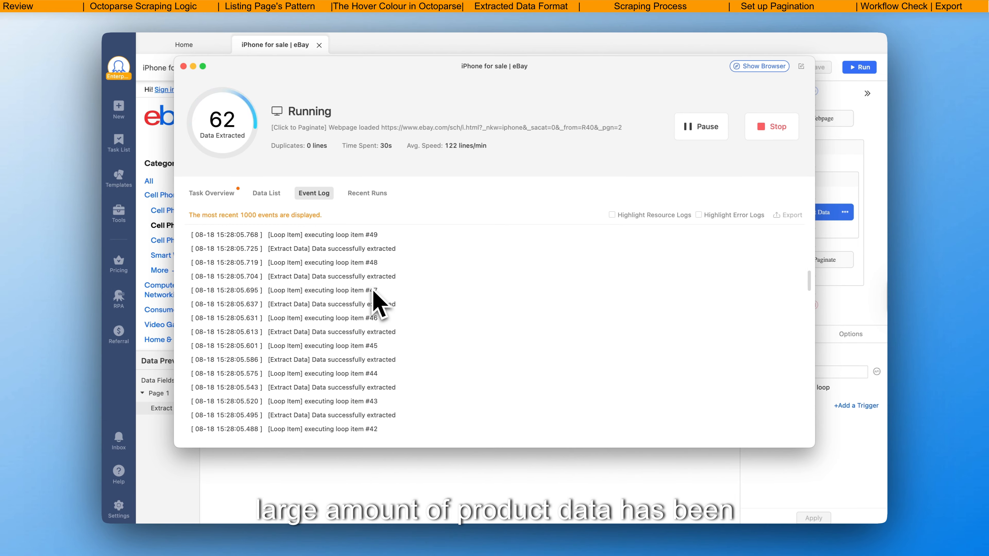
left_click(266, 193)
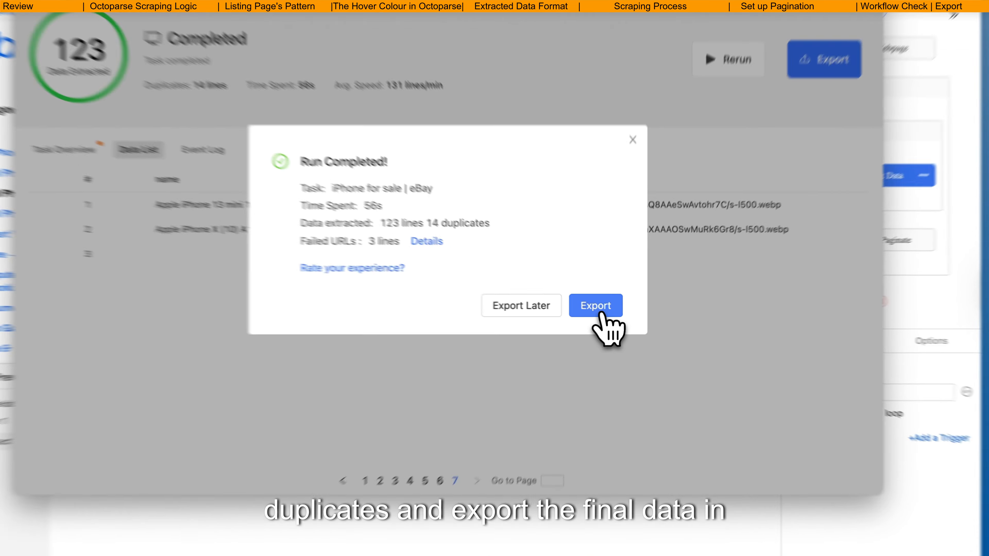
Step: Export the scraped data with duplicates removed as an Excel file named "iPhone for sale _ eBay" on the Desktop
left_click(603, 310)
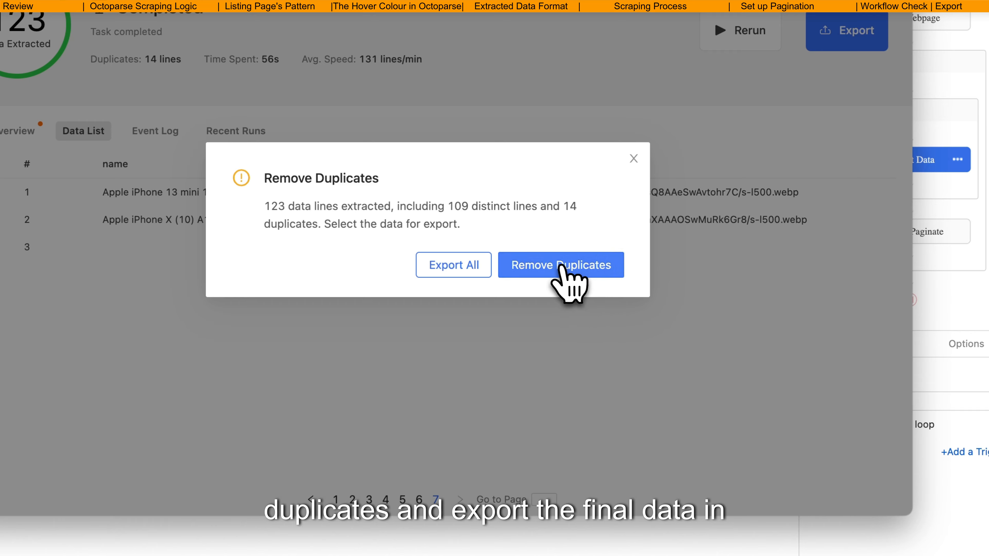
left_click(563, 270)
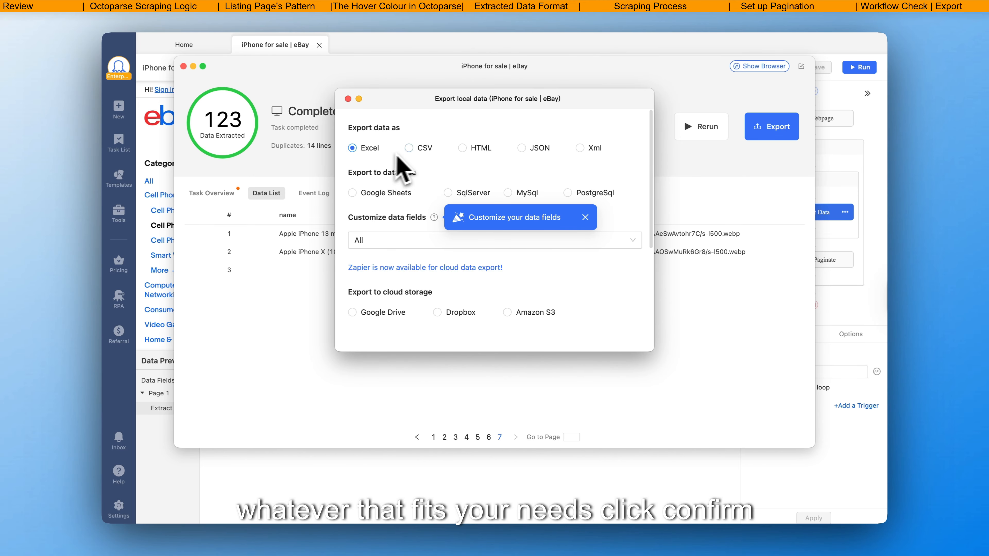
scroll(494, 263, "down", 5)
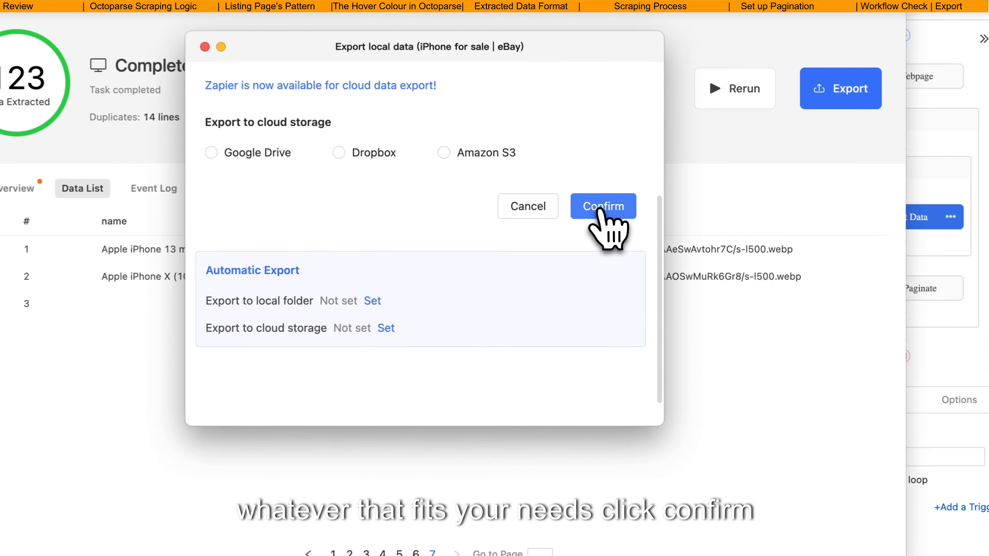
left_click(614, 208)
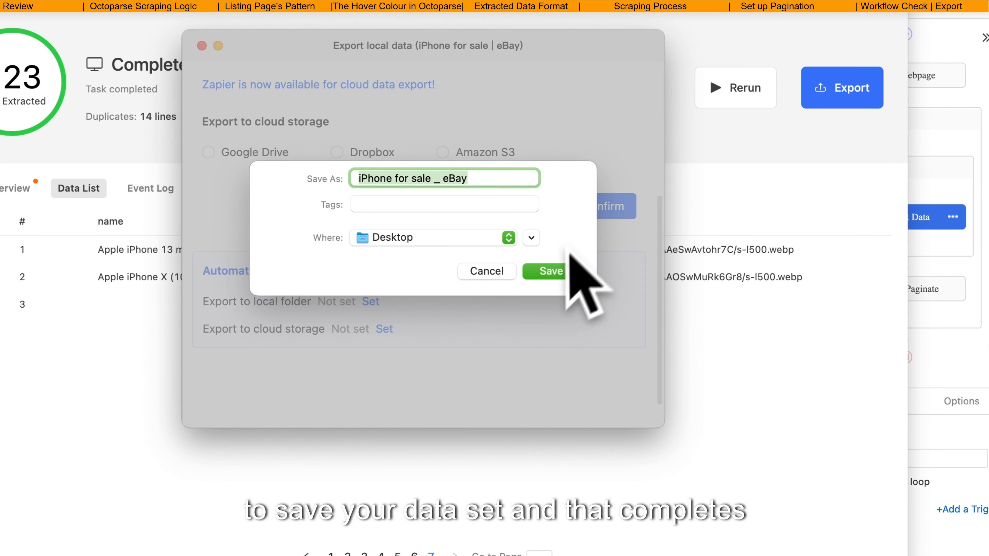
left_click(557, 274)
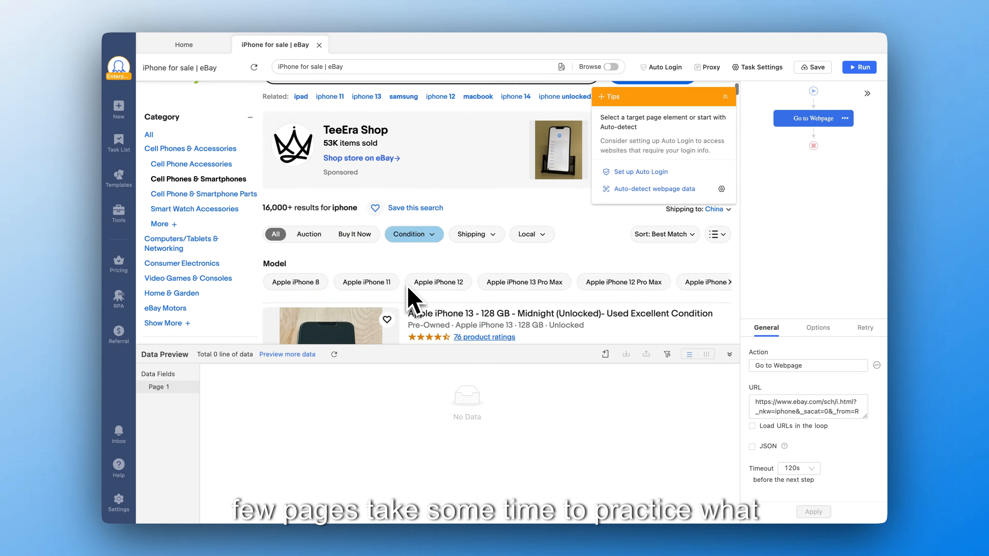
Step: Select the first product title and all similar titles, and extract their text in a loop
scroll(497, 252, "down", 2)
left_click(496, 252)
left_click(675, 161)
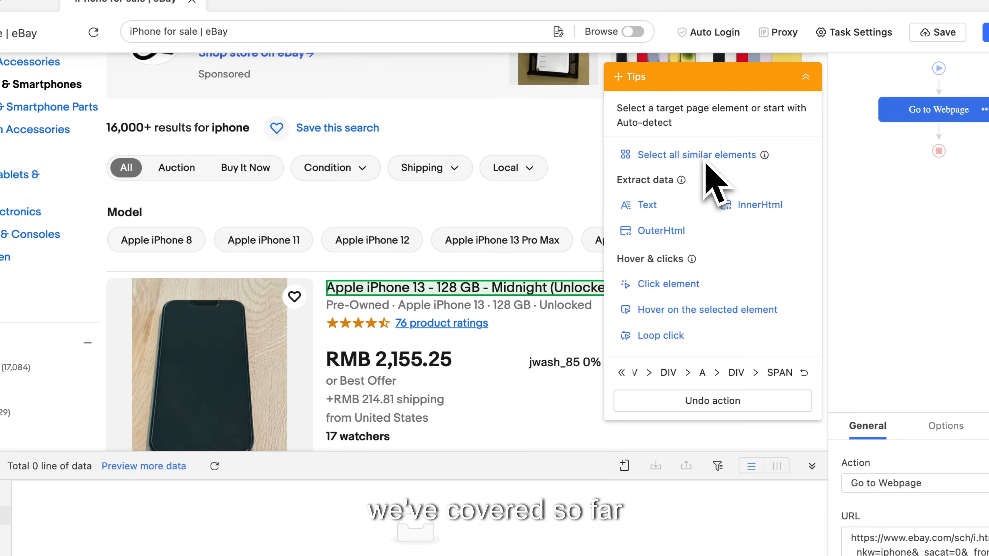
Step: Select the first product's image and all similar images, and extract their image URLs as a second field
scroll(311, 299, "down", 3)
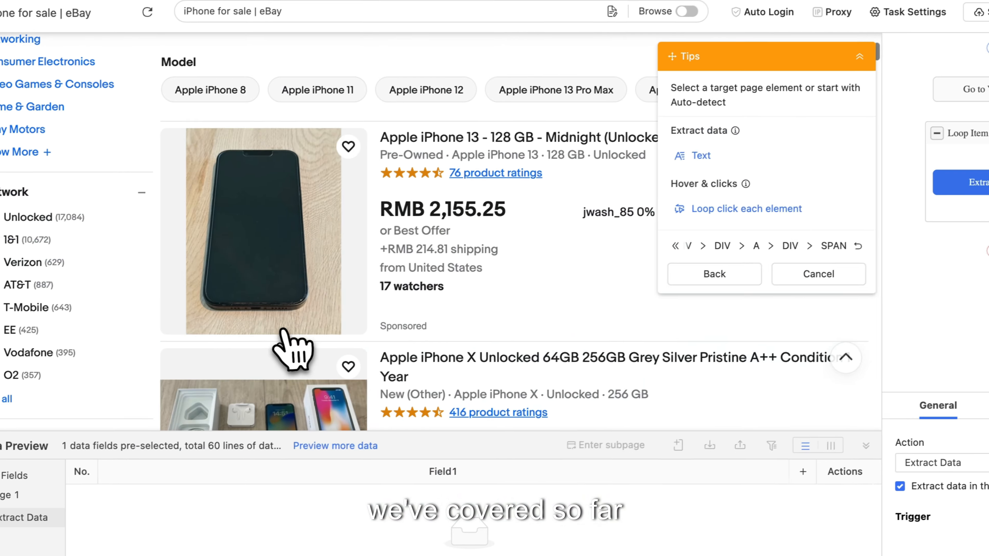
left_click(283, 330)
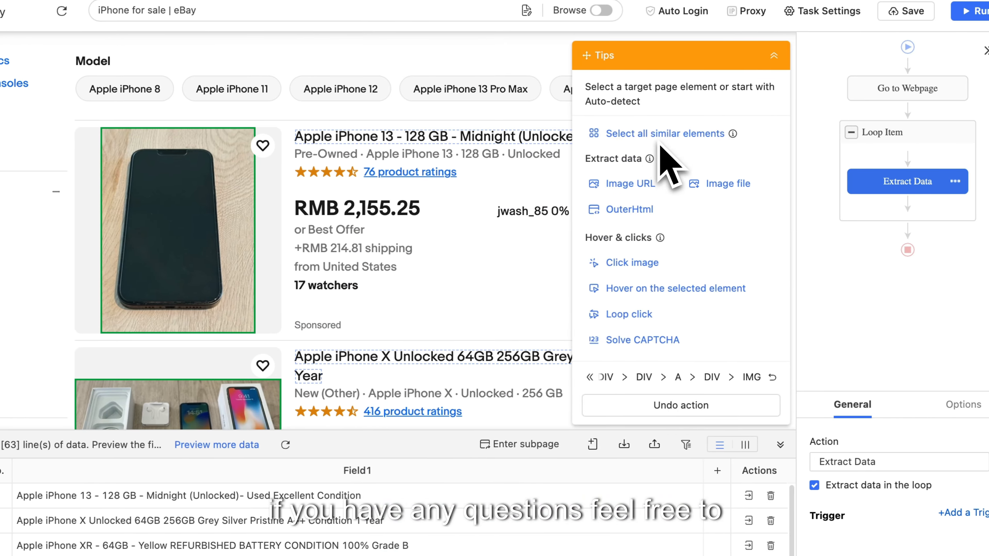
left_click(725, 184)
Step: Start next-page-button pagination and select the forward arrow beside the results page numbers, keeping the 3s AJAX timeout
left_click(658, 156)
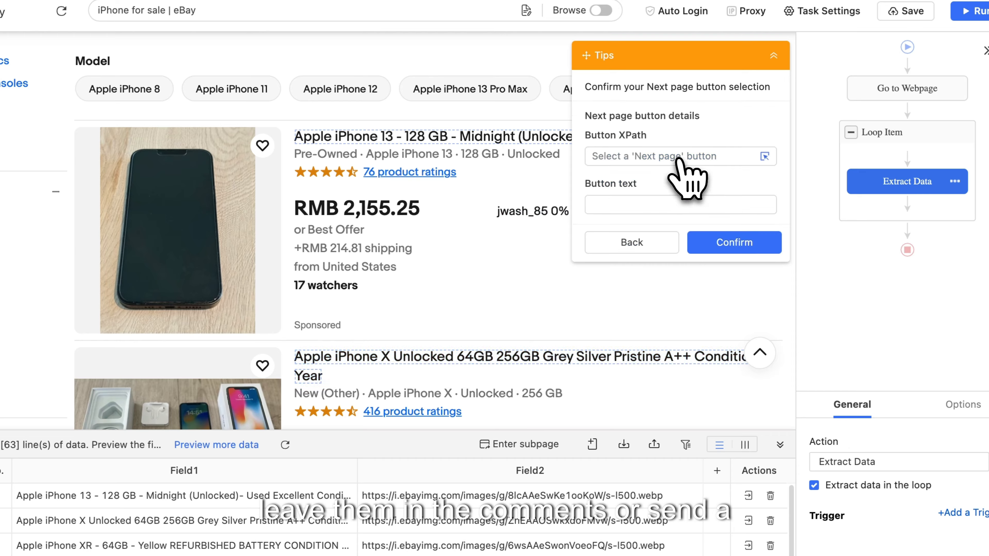
scroll(466, 343, "down", 10)
scroll(467, 343, "down", 10)
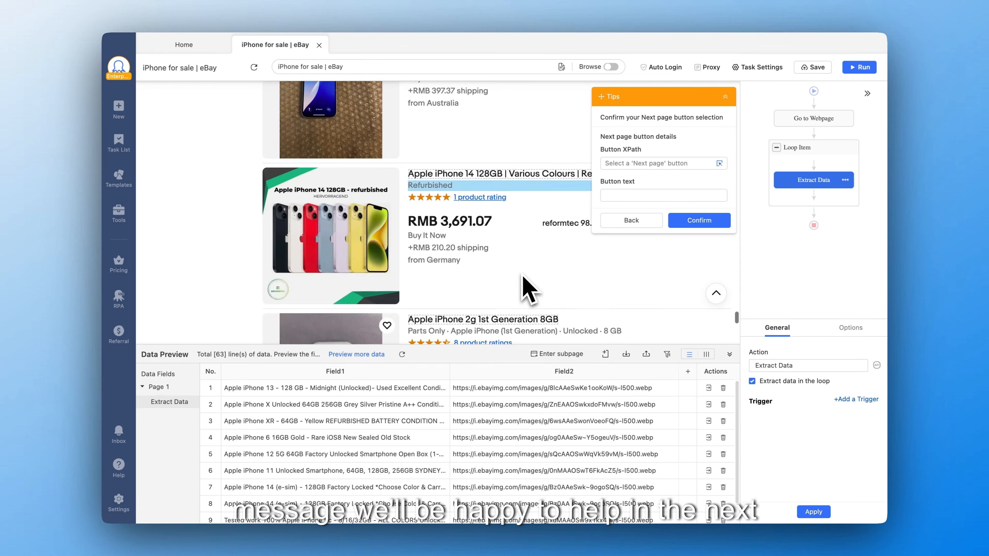
left_click(573, 315)
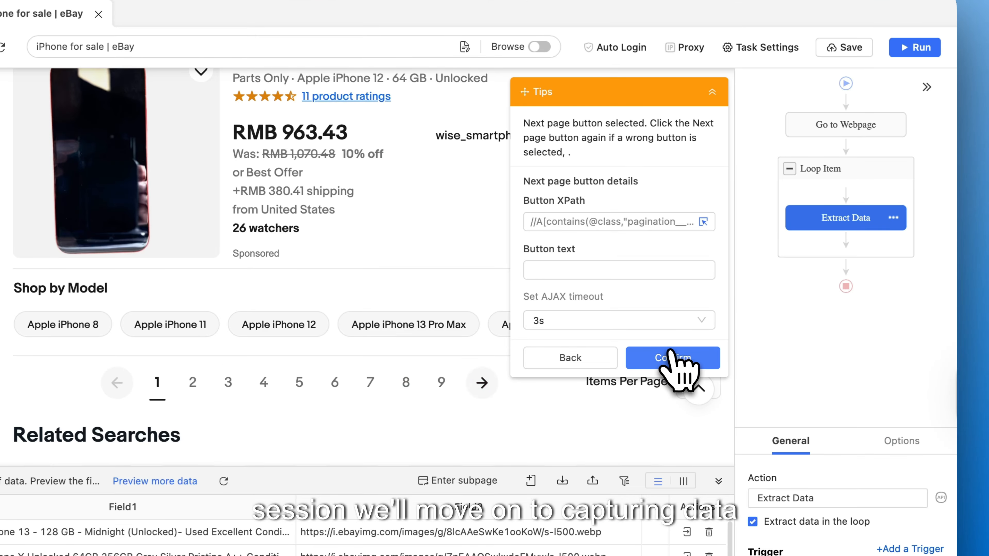